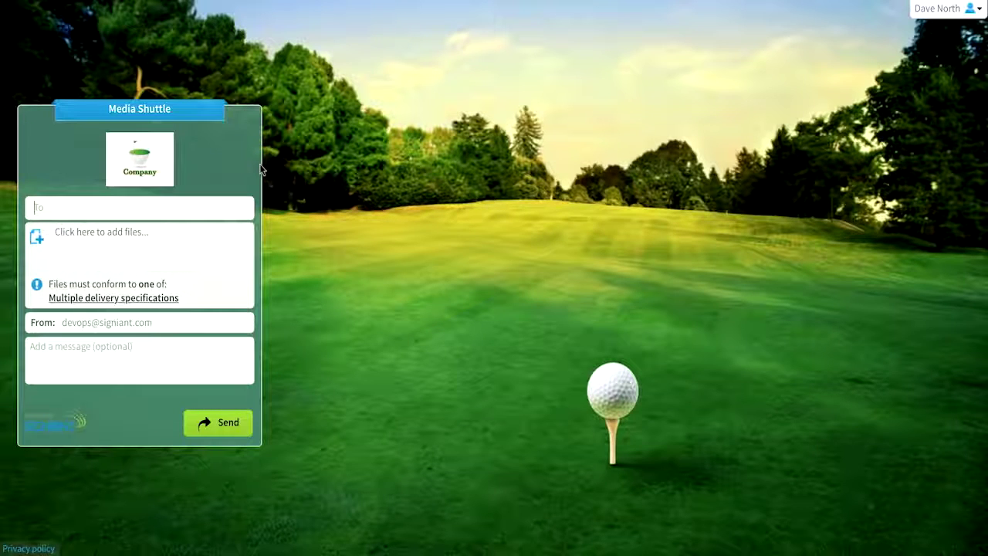
- Fill in the delivery form with the recipient's contact, the file Clip_480p_5sec_6mbps_new.mpg and the message "Please review"
type("ne")
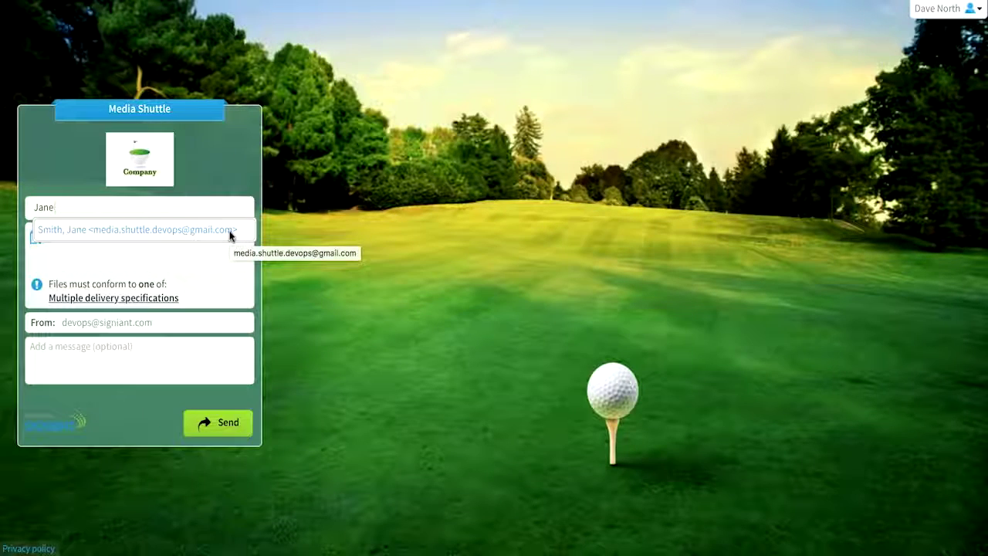
left_click(229, 232)
left_click(193, 264)
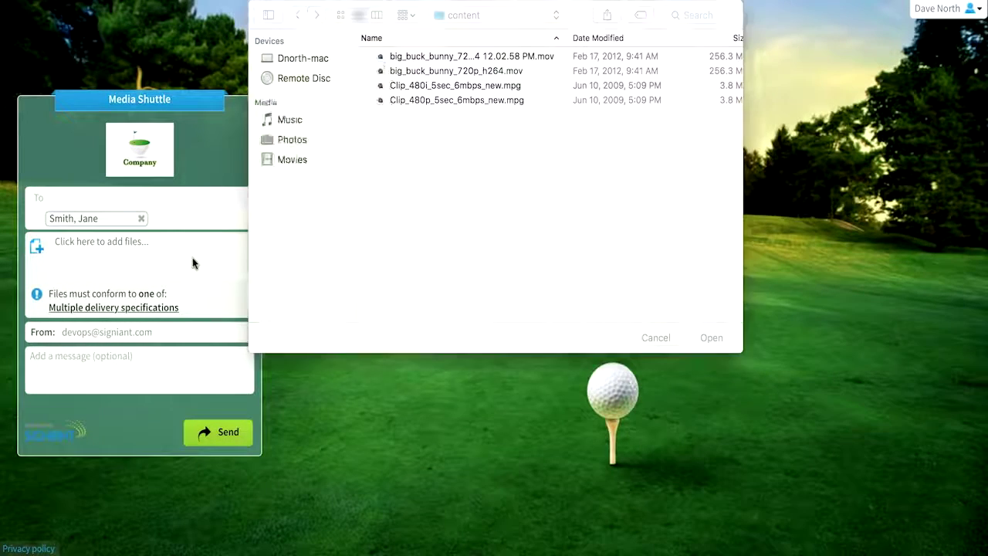
double_click(438, 101)
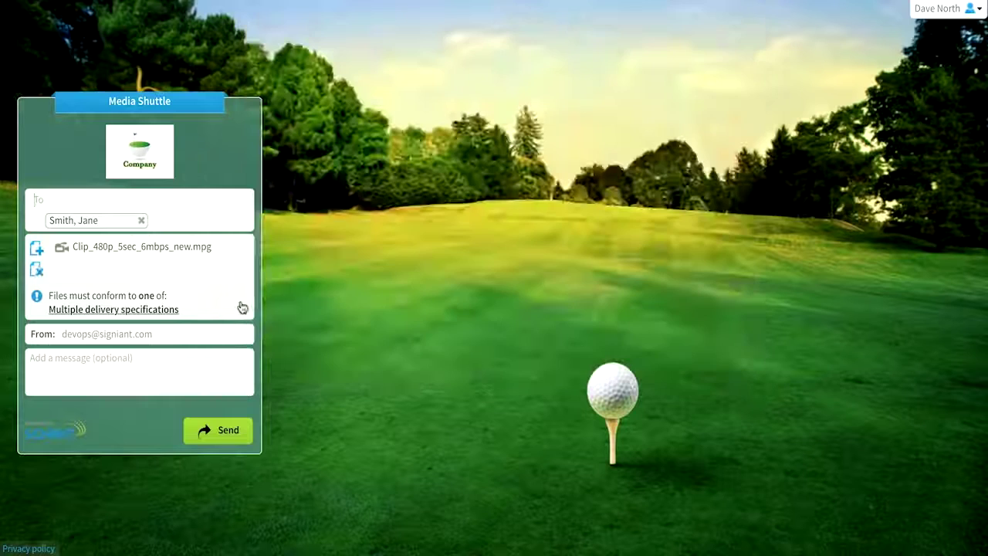
left_click(152, 360)
type("Please review")
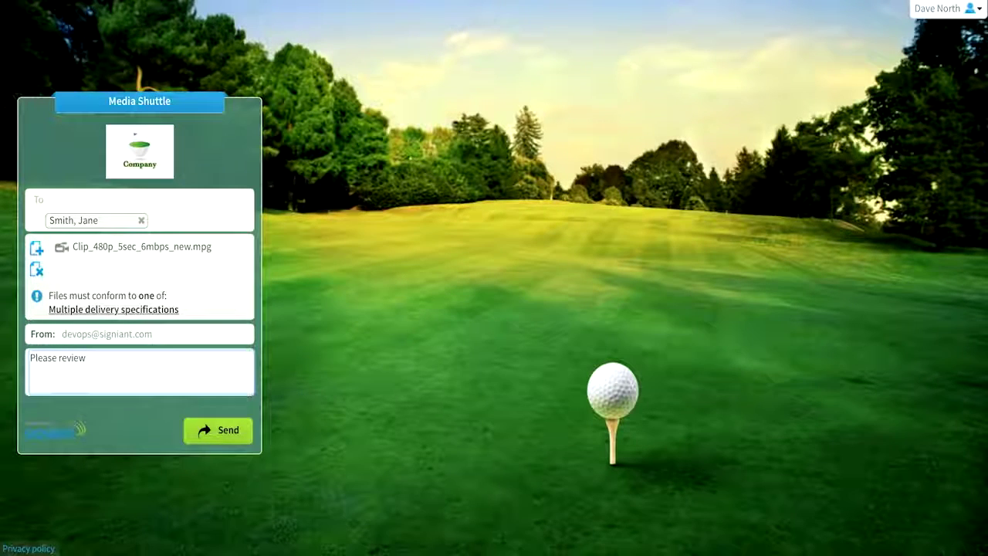
- Examine the required attributes of the BBC English Regions/Local TV/News - 4 ch. audio, SD delivery specification
left_click(150, 310)
left_click(356, 218)
left_click(361, 229)
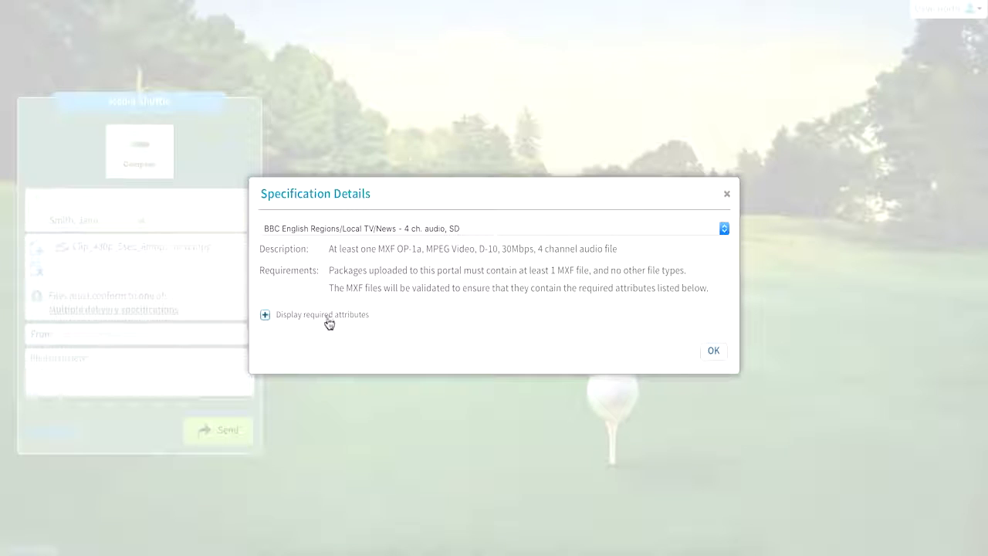
left_click(265, 315)
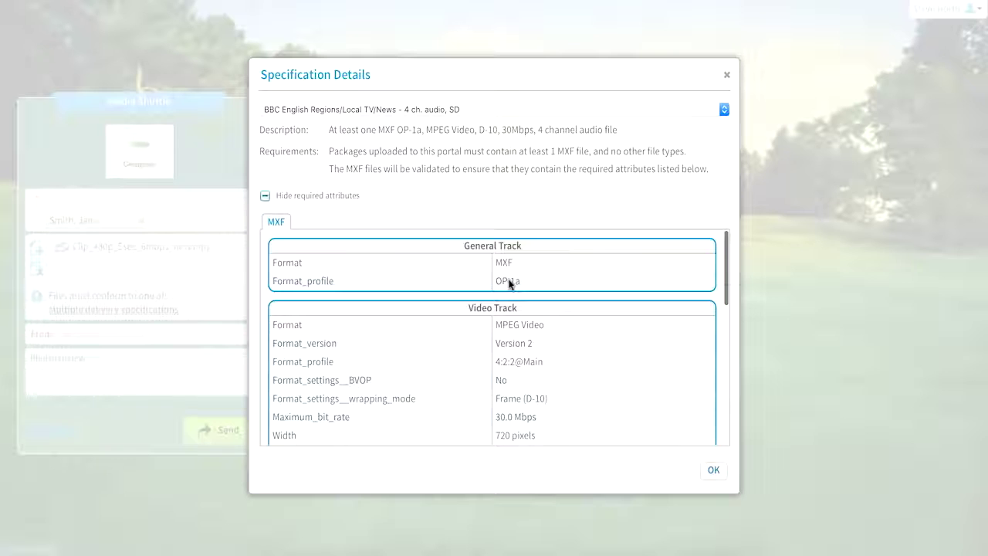
scroll(502, 334, "down", 2)
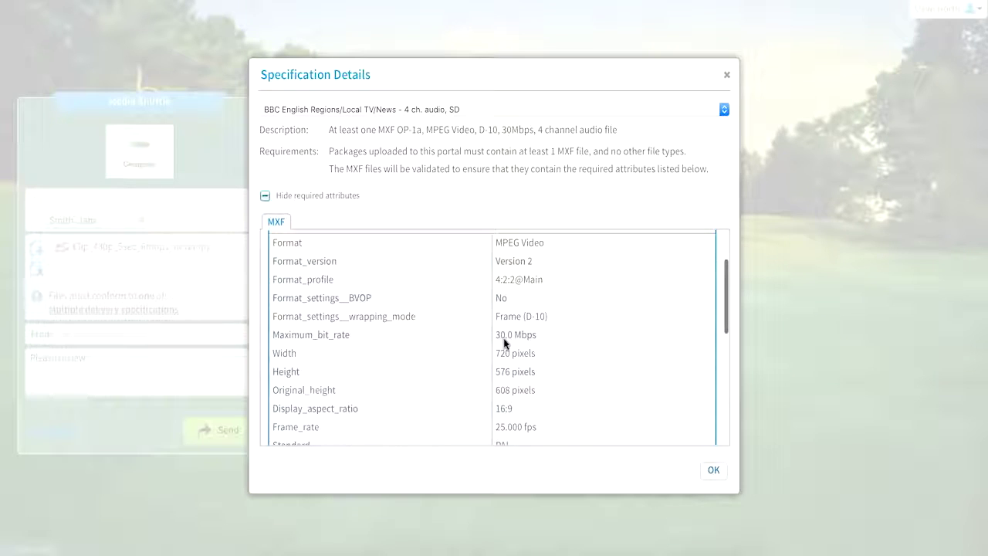
left_click(714, 470)
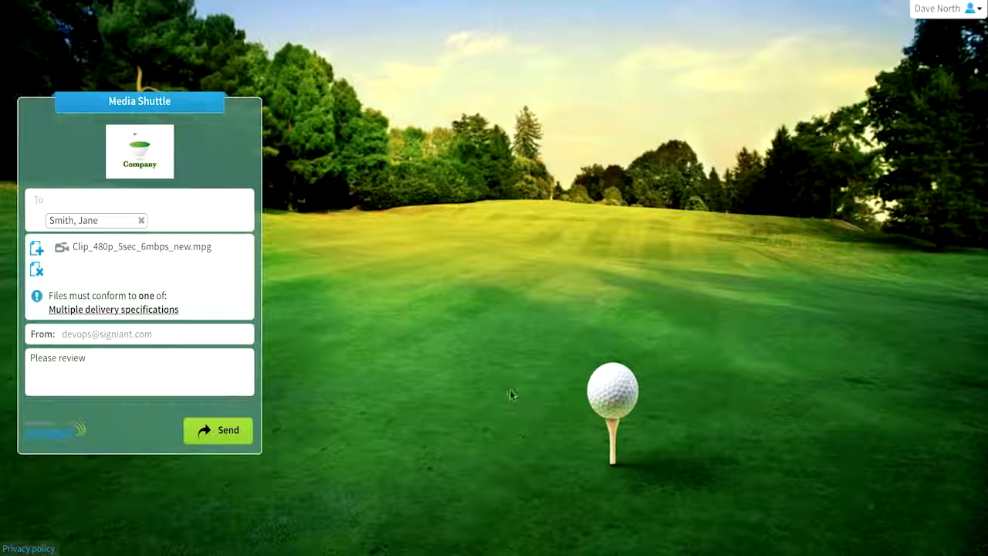
- Send the delivery, and download the content from the recipient's notification message in Gmail
left_click(244, 436)
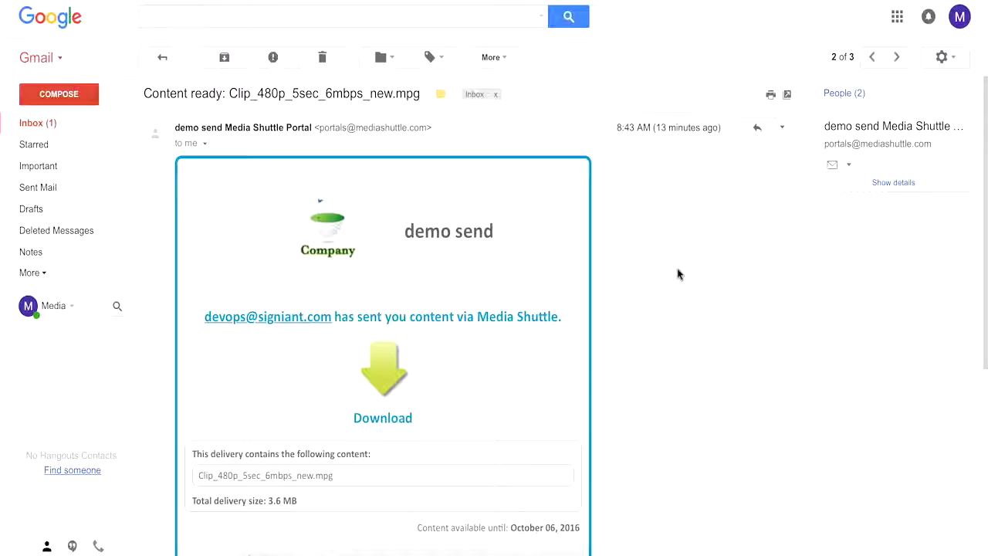
scroll(678, 274, "down", 2)
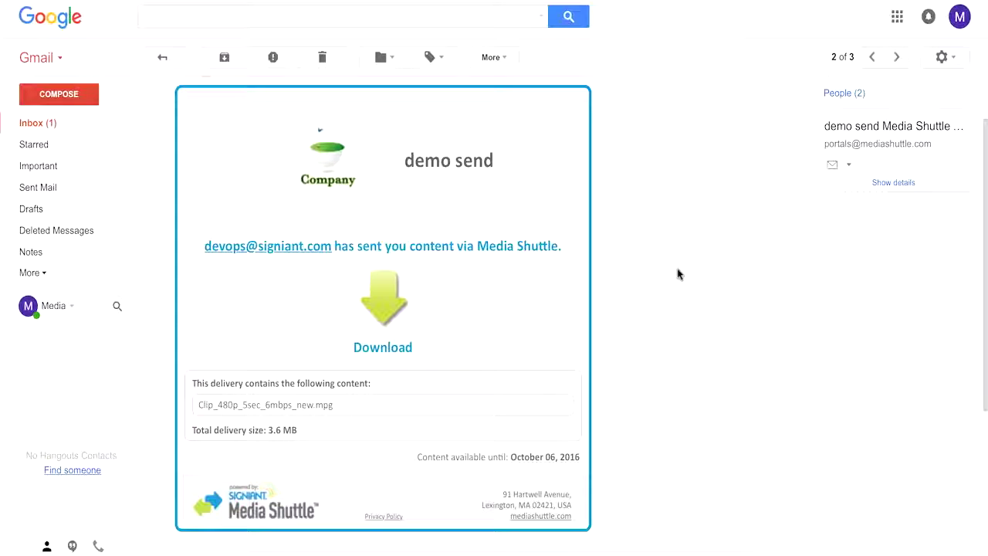
left_click(398, 301)
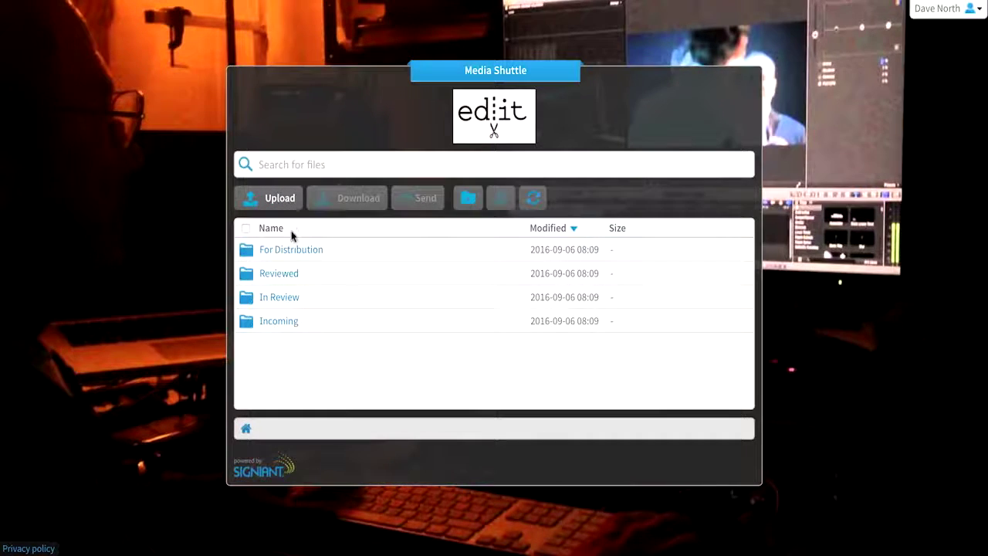
- Look through the Incoming and For Distribution folders of the edit portal and return to the home folder
left_click(274, 323)
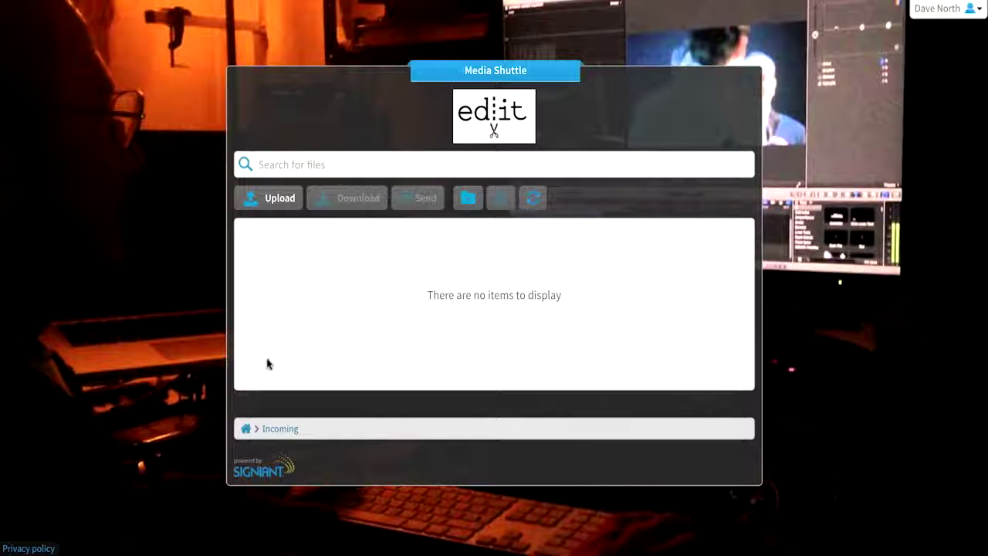
left_click(246, 428)
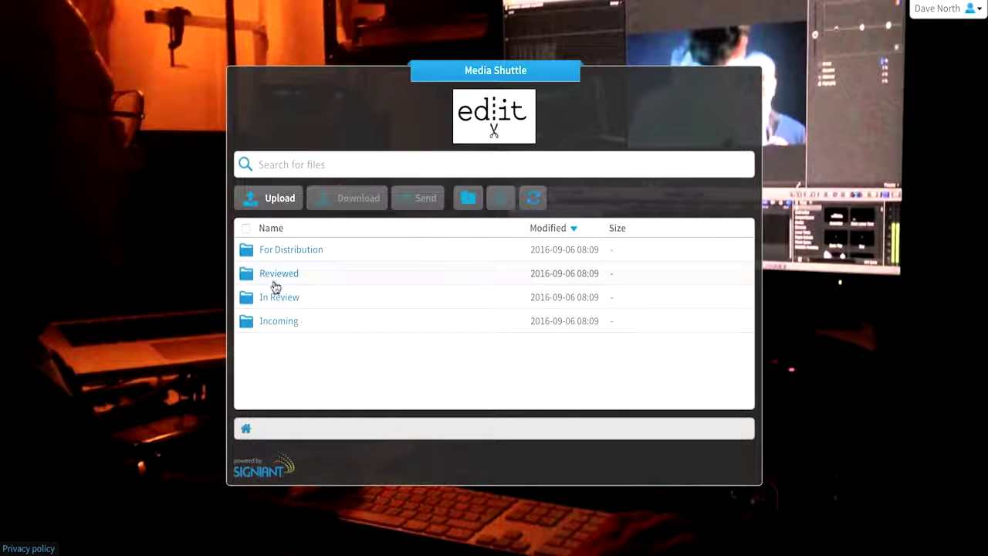
left_click(274, 252)
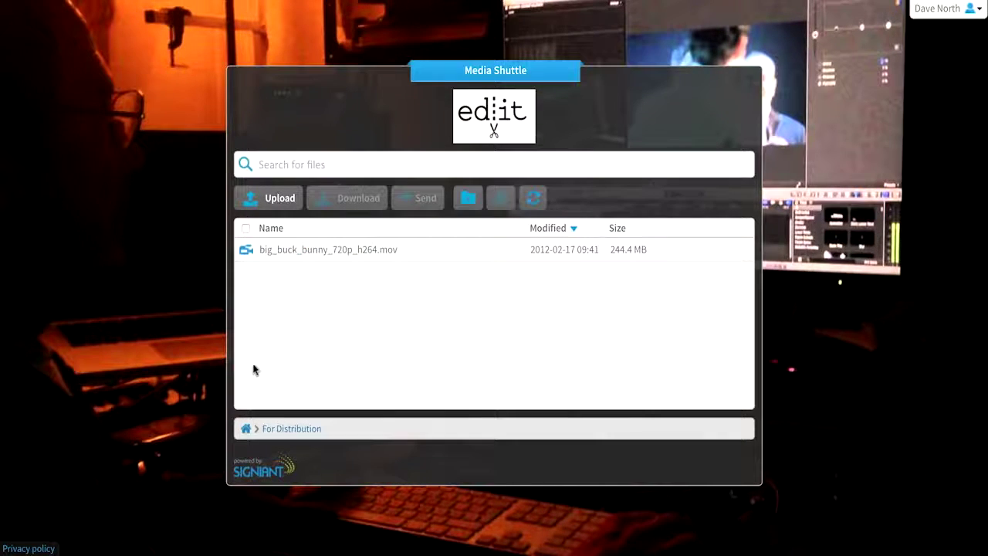
left_click(246, 427)
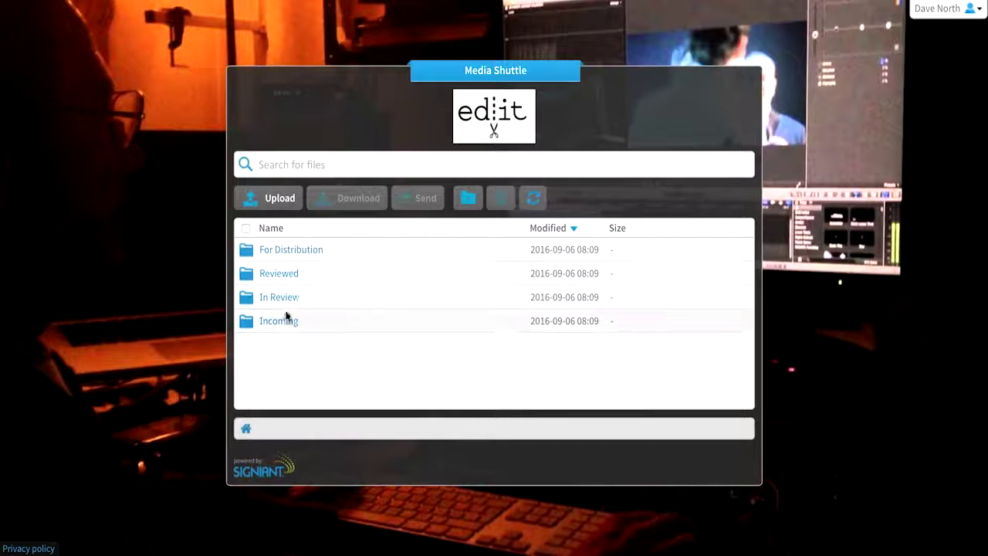
left_click(283, 253)
left_click(289, 255)
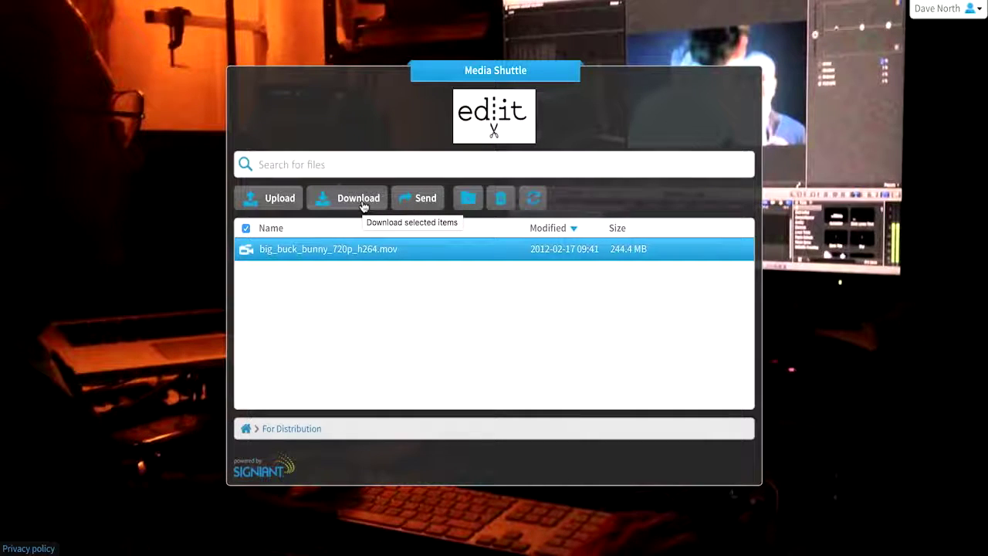
left_click(247, 429)
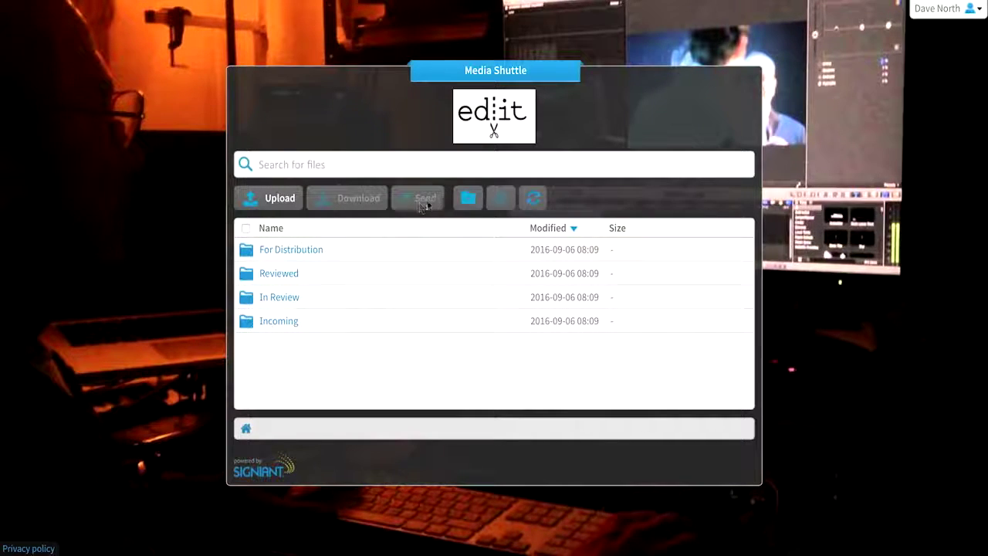
- Start a send of big_buck_bunny_720p_h264.mov from the For Distribution folder, and discard the draft
left_click(311, 249)
left_click(309, 249)
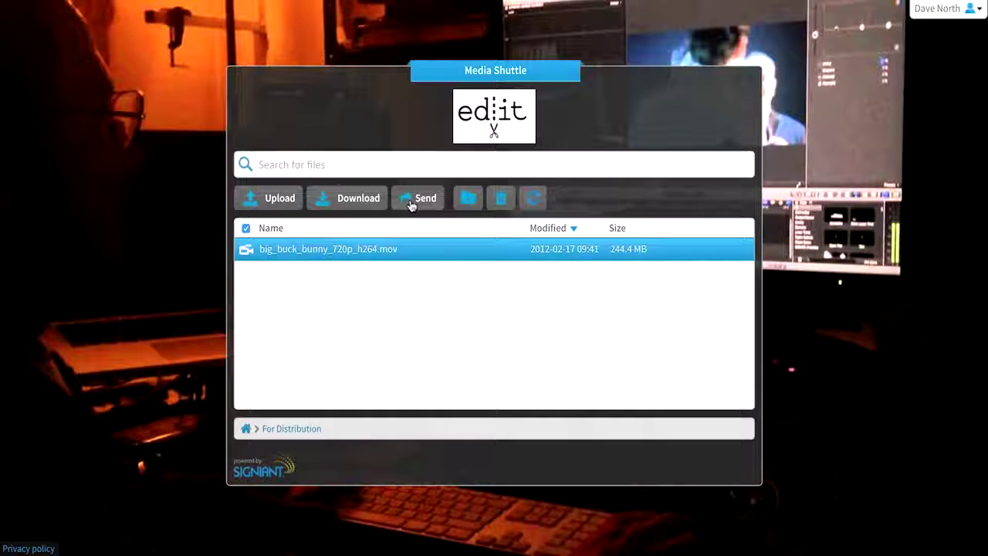
left_click(411, 202)
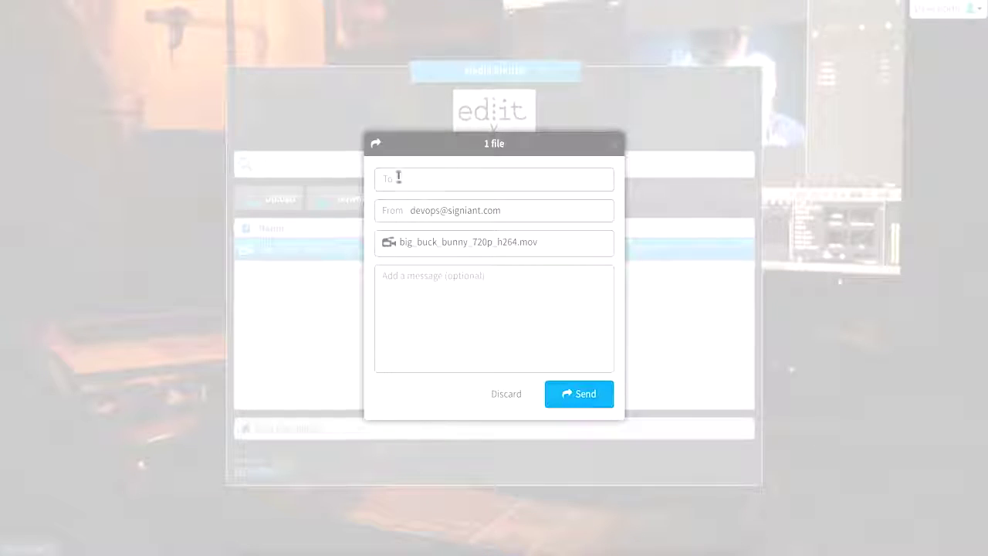
left_click(516, 395)
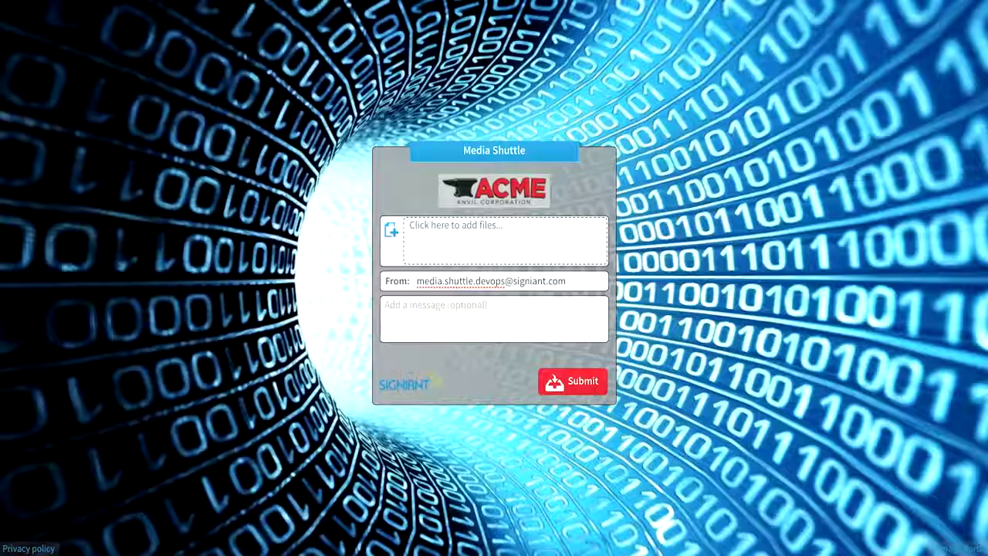
- Add the file Clip_480p_5sec_6mbps_new.mpg to the ACME submission form
left_click(447, 224)
left_click(567, 106)
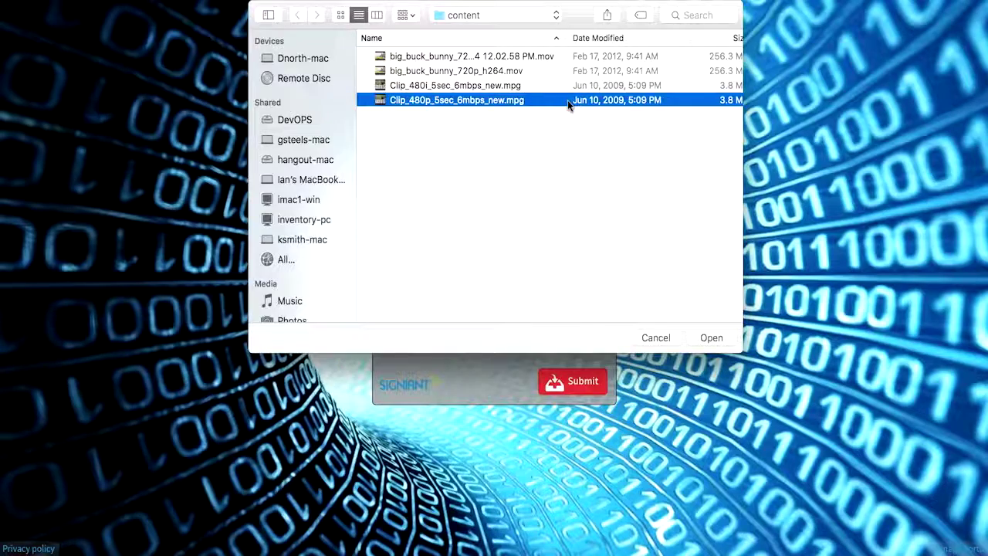
double_click(568, 104)
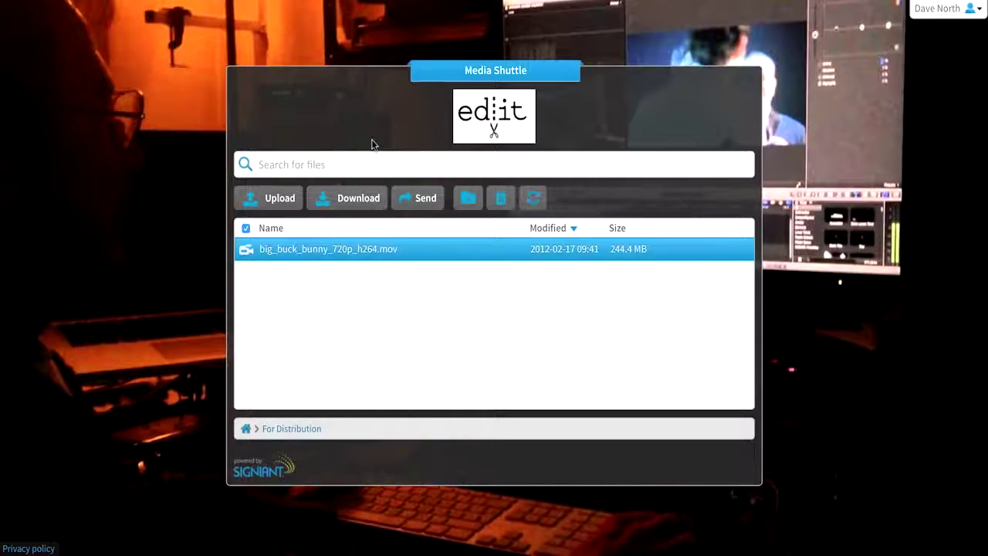
- Return from the For Distribution folder to the home folder of the edit portal
left_click(246, 429)
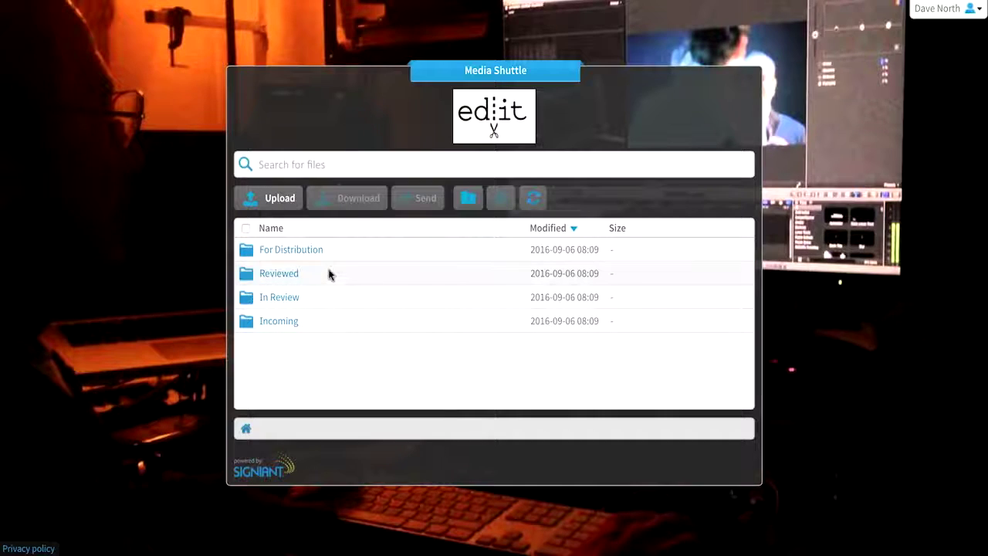